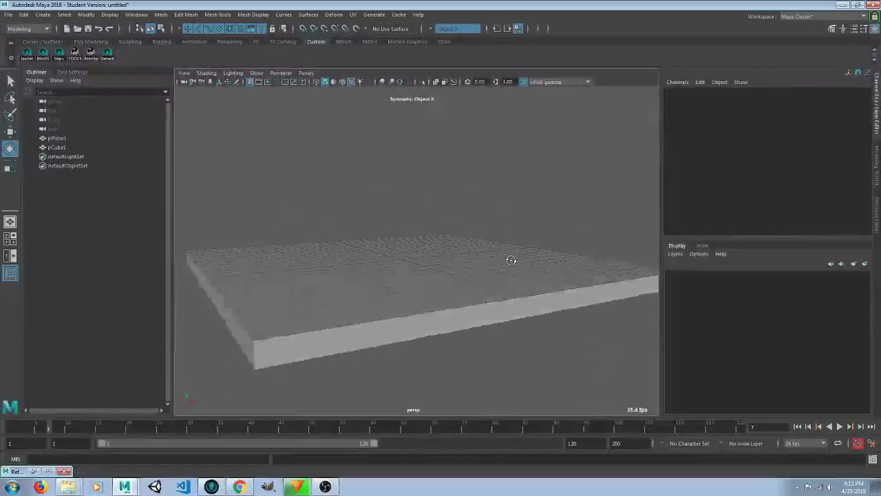
- Create a new display layer from the selected floor slab pCube1
scroll(416, 260, up, 3)
alt+drag(412, 268, 413, 257)
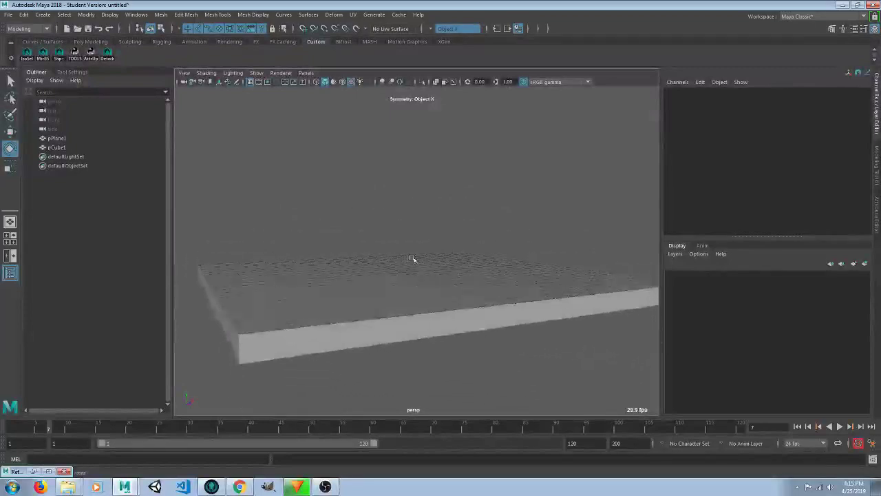
click(414, 309)
mouse_move(468, 246)
alt+mouse_down()
mouse_move(456, 271)
mouse_move(468, 238)
mouse_move(468, 263)
alt+mouse_up()
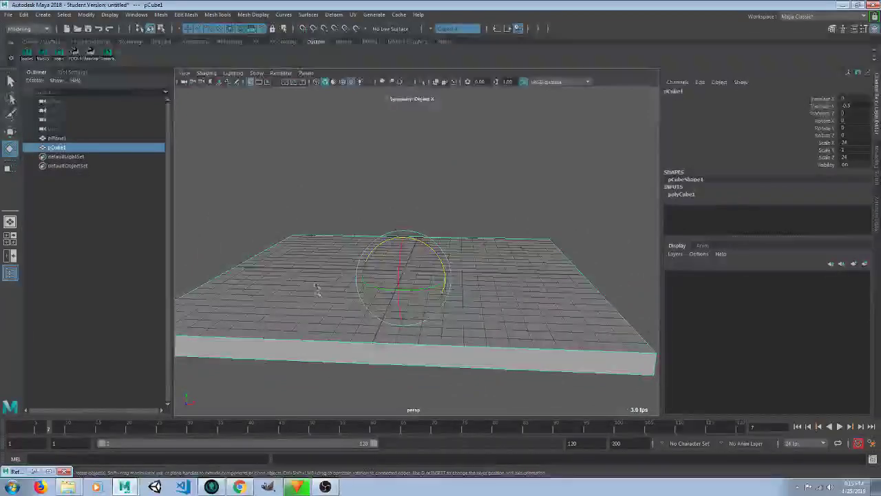
alt+drag(370, 260, 394, 292)
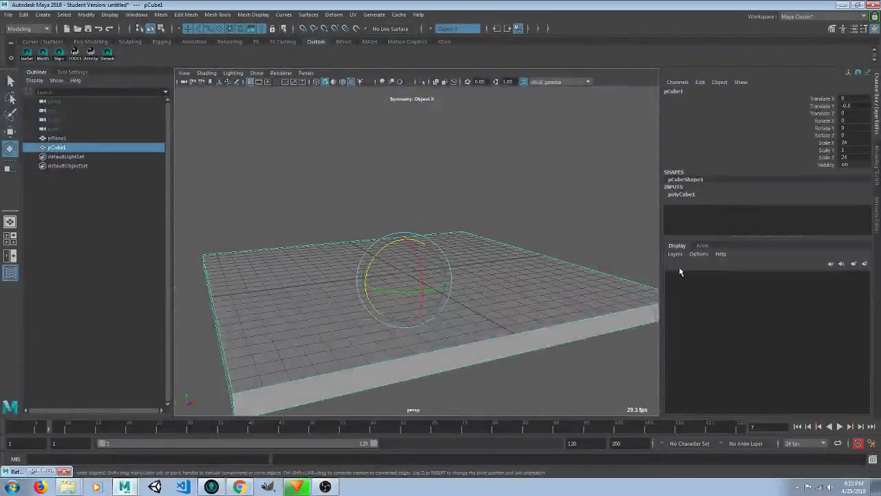
alt+drag(521, 290, 605, 288)
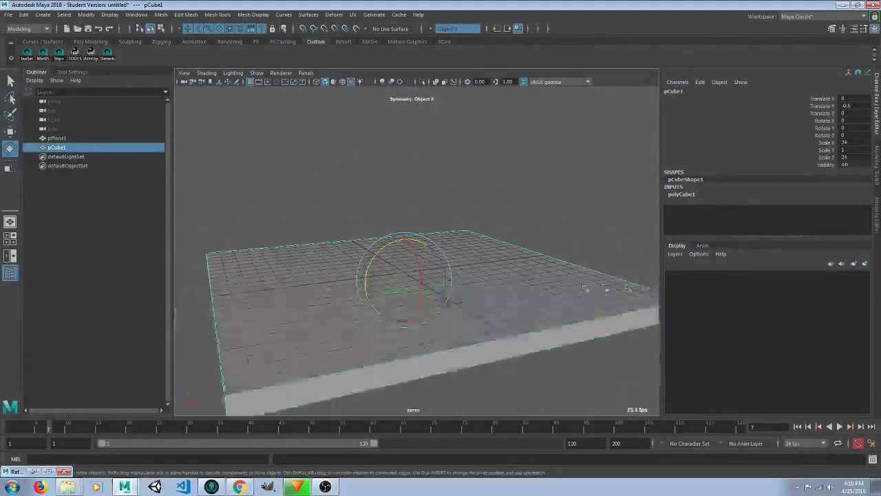
click(674, 254)
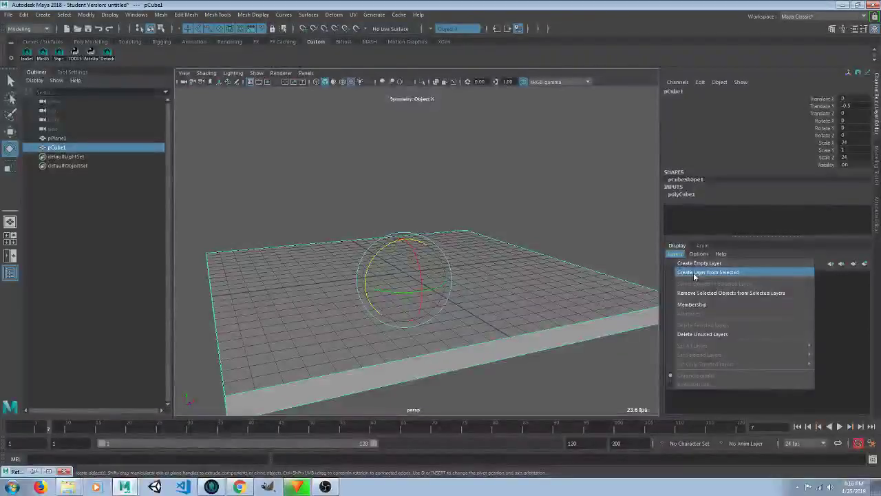
click(694, 275)
- Toggle the visibility of layer1 off and on to test hiding the floor slab
click(672, 276)
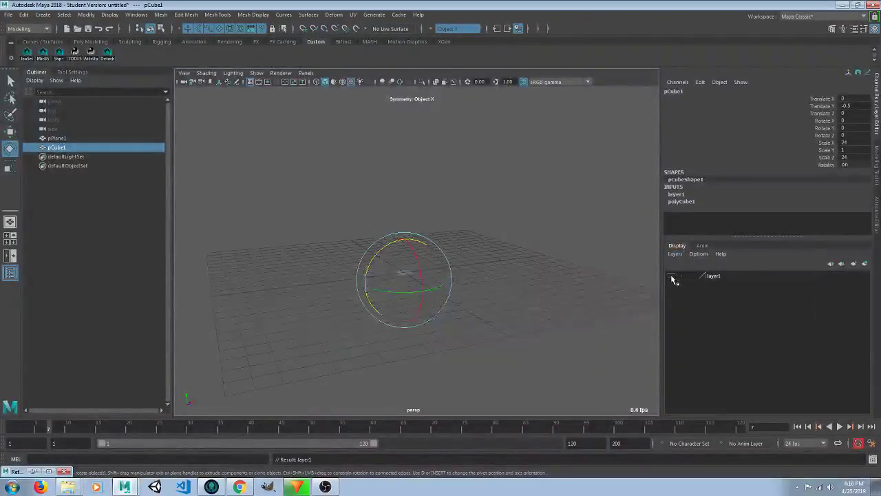
click(672, 277)
click(672, 276)
click(672, 277)
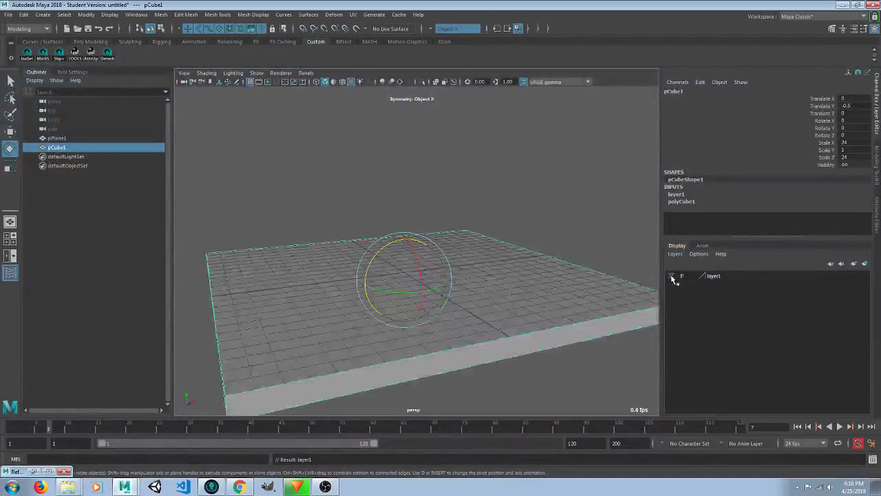
- Set layer1's display type to Reference and clear the selection so the floor slab cannot be picked
click(693, 276)
click(693, 276)
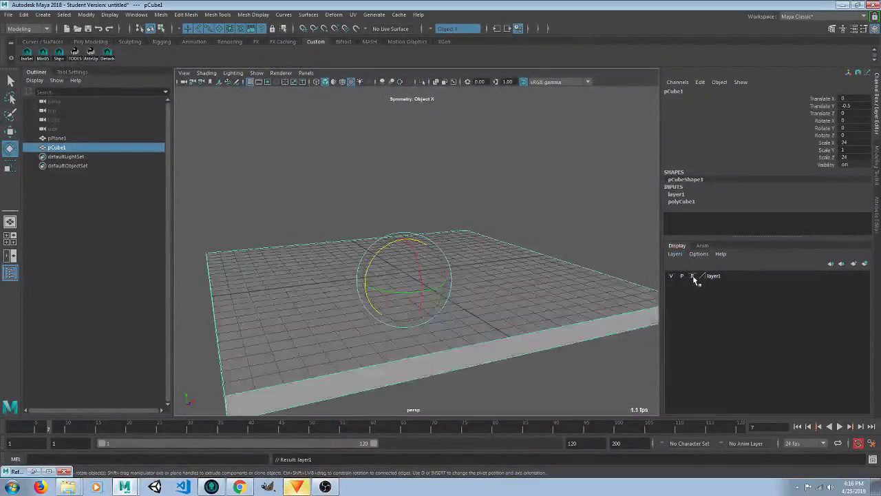
click(620, 241)
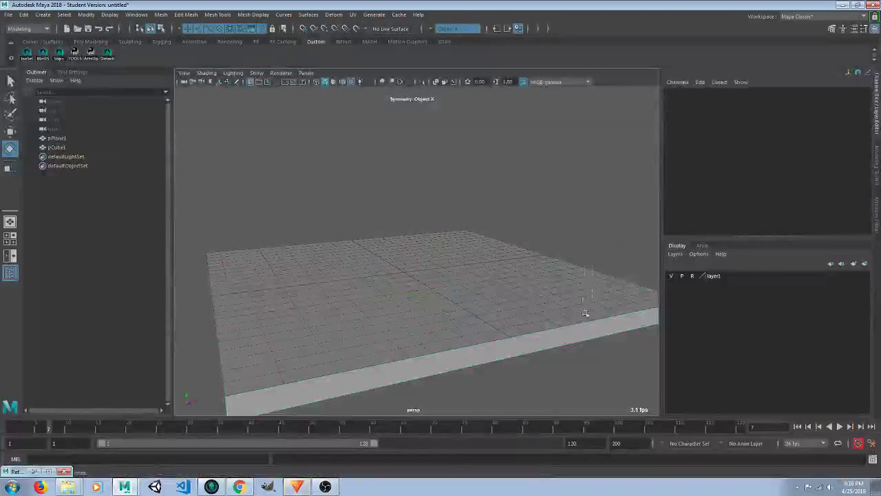
alt+drag(604, 241, 574, 223)
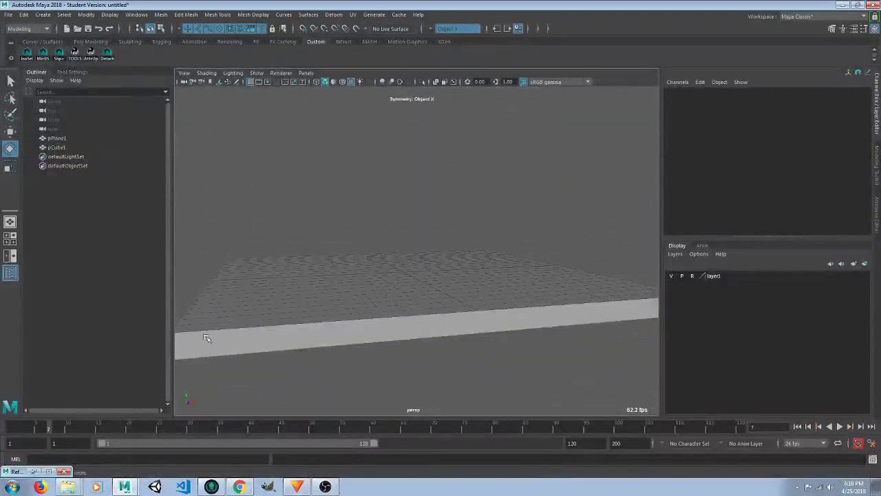
- Reference the file BouncyBall_Rig_bySquamashii.ma into the scene through the Reference Editor and minimize the editor
click(10, 16)
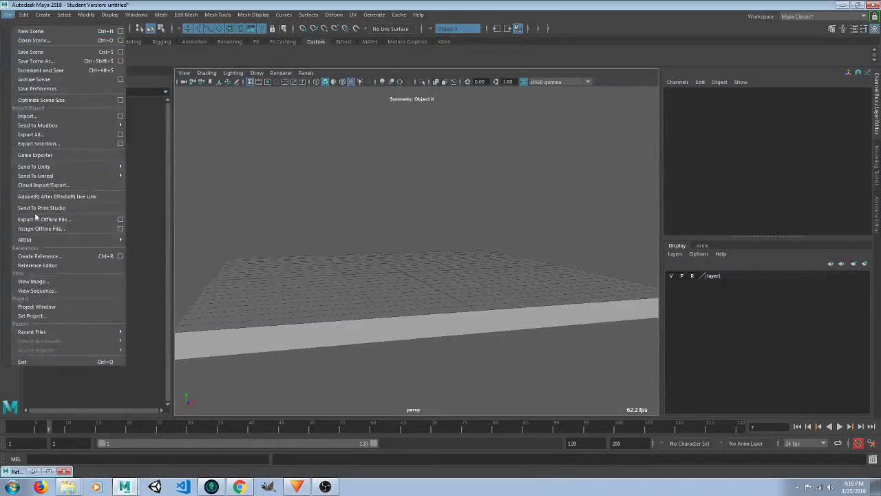
click(38, 265)
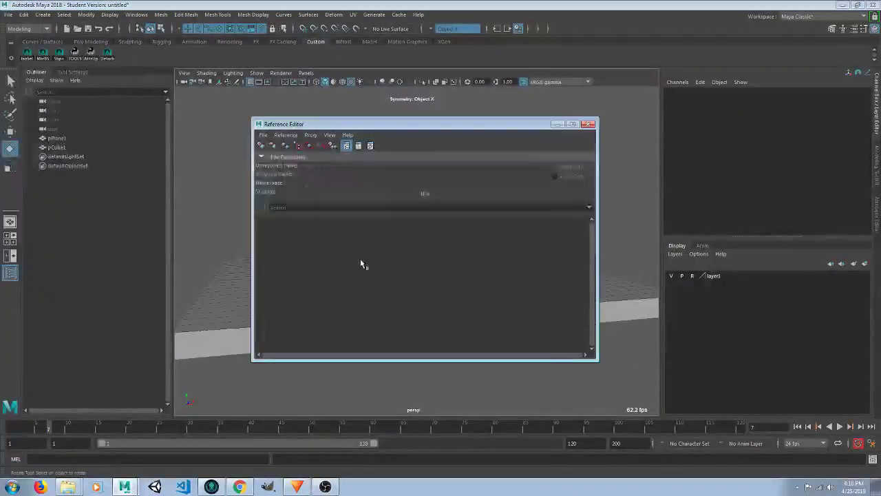
click(261, 147)
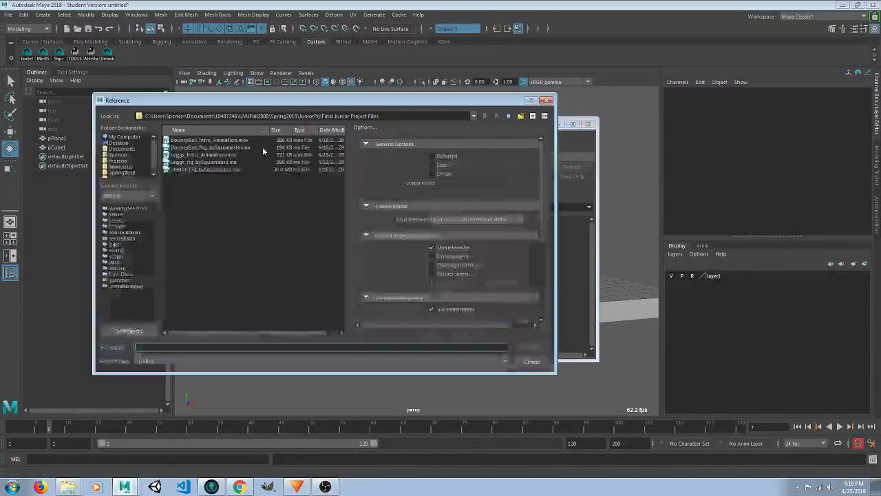
click(200, 148)
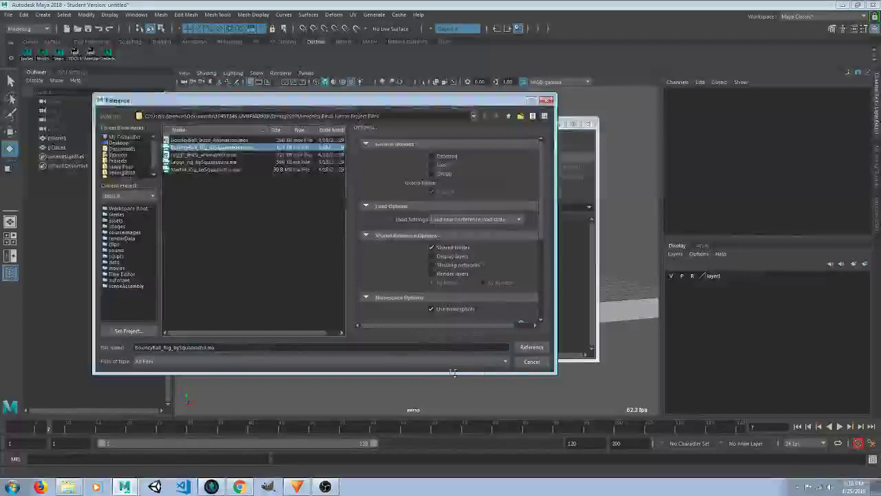
click(531, 347)
click(421, 252)
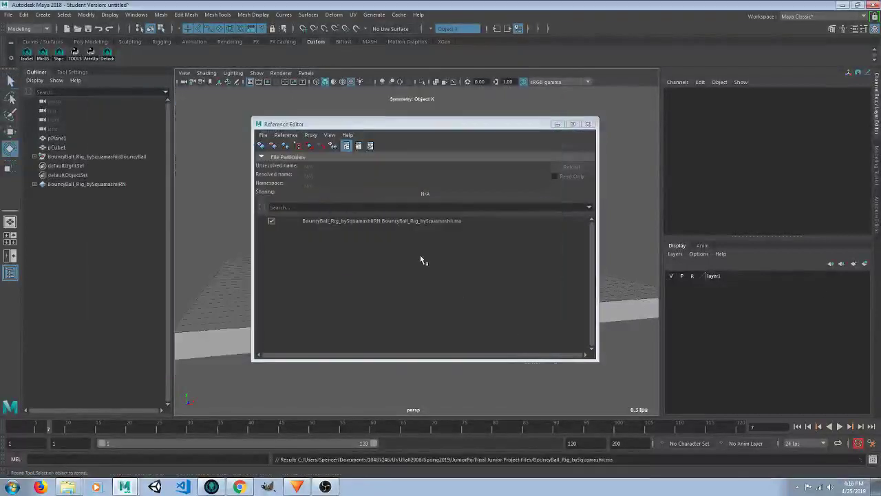
click(558, 124)
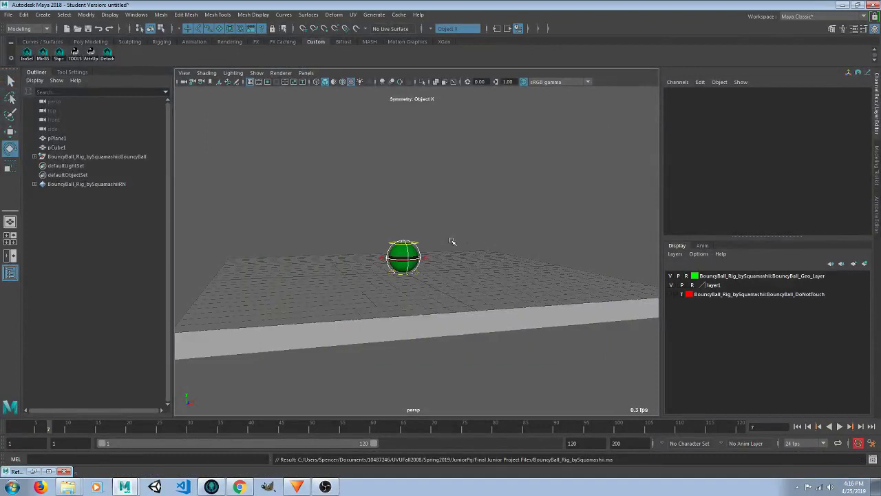
- Try moving the whole ball rig with its red Transform_ctrl ring and undo the move
alt+drag(451, 241, 487, 368)
alt+right_drag(487, 368, 436, 309)
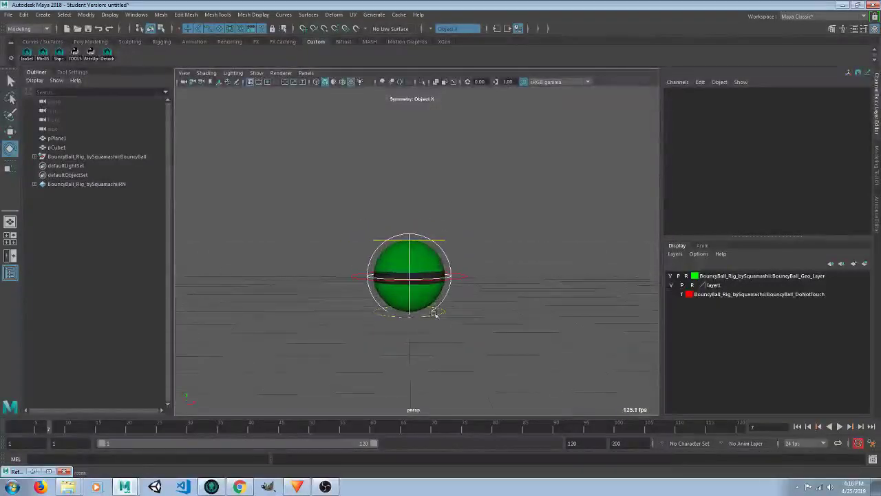
alt+drag(436, 309, 418, 301)
alt+right_drag(418, 300, 477, 321)
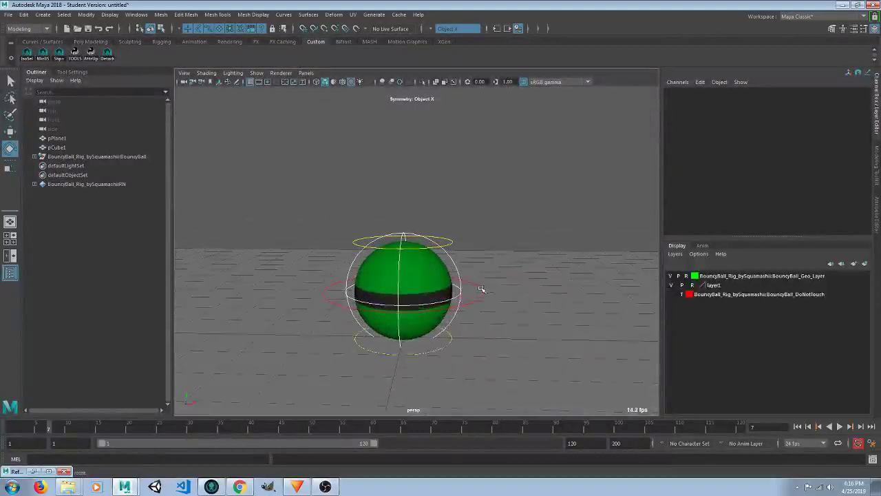
click(480, 287)
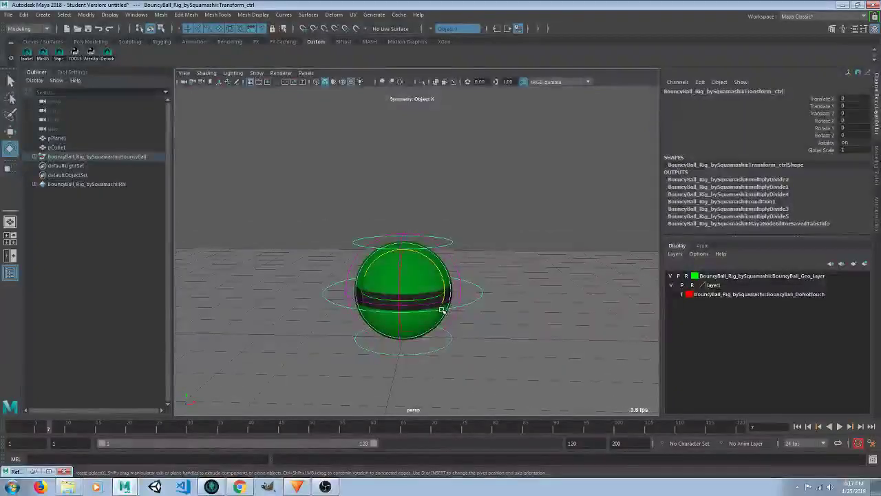
key(w)
drag(402, 297, 389, 193)
key(ctrl+z)
key(ctrl+z)
key(ctrl+z)
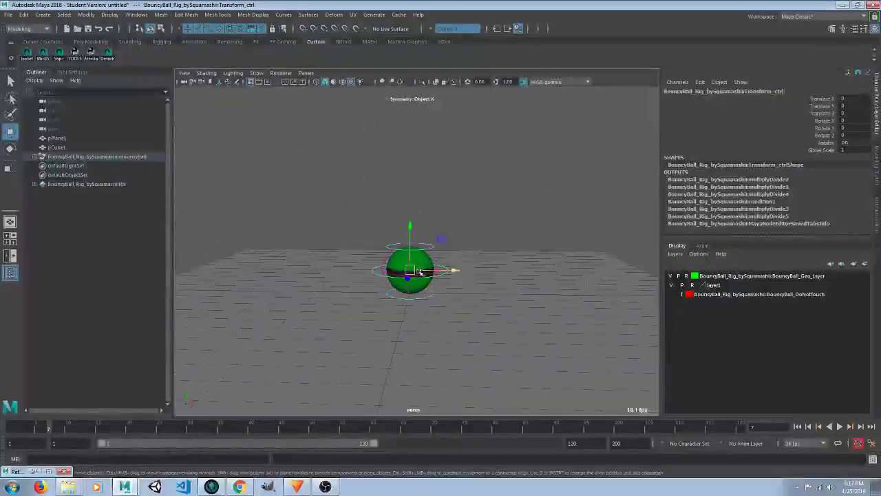
- Set the Global Scale of the ball rig's Transform_ctrl to 3
click(821, 150)
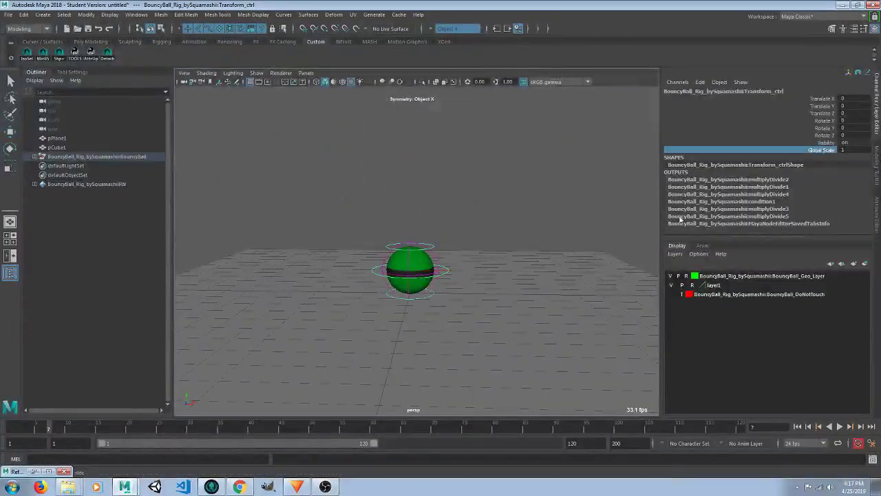
middle_drag(501, 319, 506, 273)
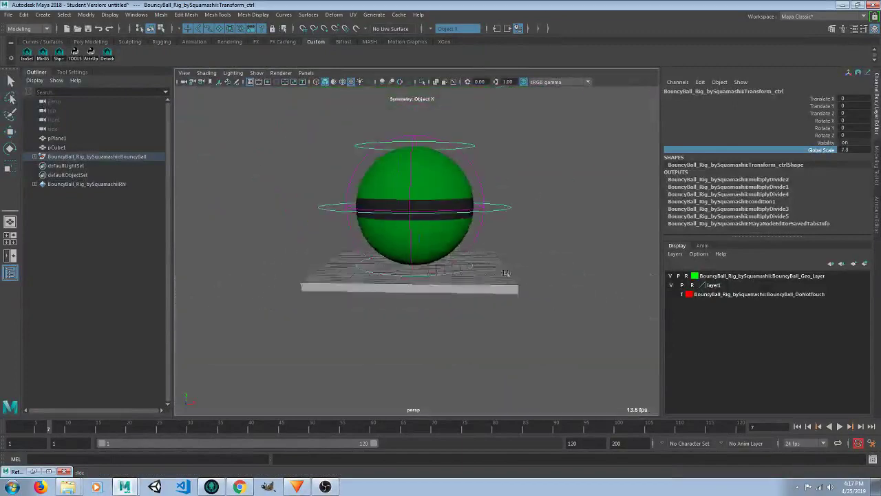
mouse_move(468, 257)
alt+mouse_down()
mouse_move(572, 309)
mouse_move(495, 252)
mouse_move(481, 266)
alt+mouse_up()
middle_drag(598, 204, 572, 214)
alt+drag(572, 214, 457, 252)
scroll(456, 252, up, 3)
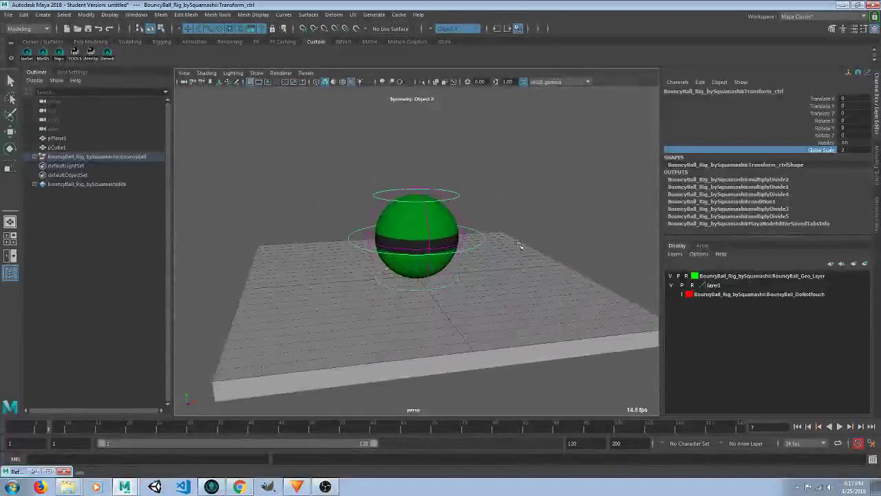
alt+drag(445, 323, 467, 256)
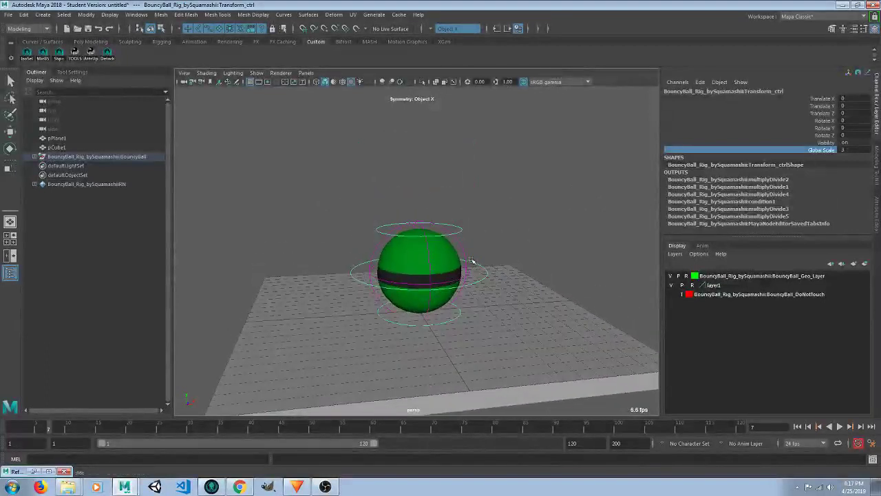
- Try moving the ball rig's Low_ctrl with the Move tool and undo the move
click(461, 226)
key(w)
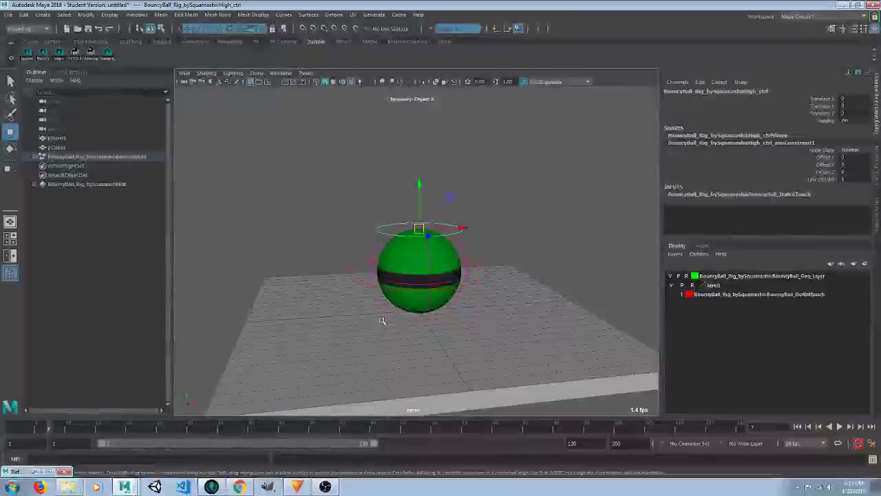
drag(419, 311, 406, 288)
key(ctrl+z)
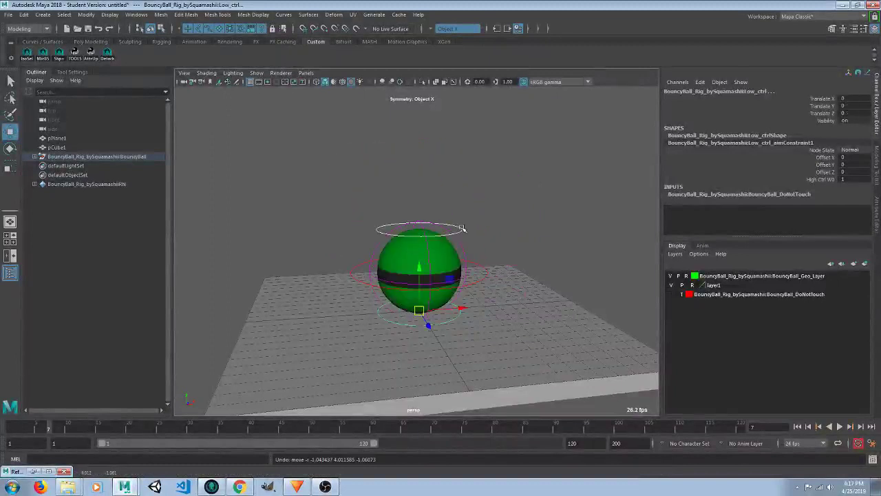
- Stretch the ball diagonally upward by moving High_ctrl, and pull Low_ctrl up toward it
click(458, 228)
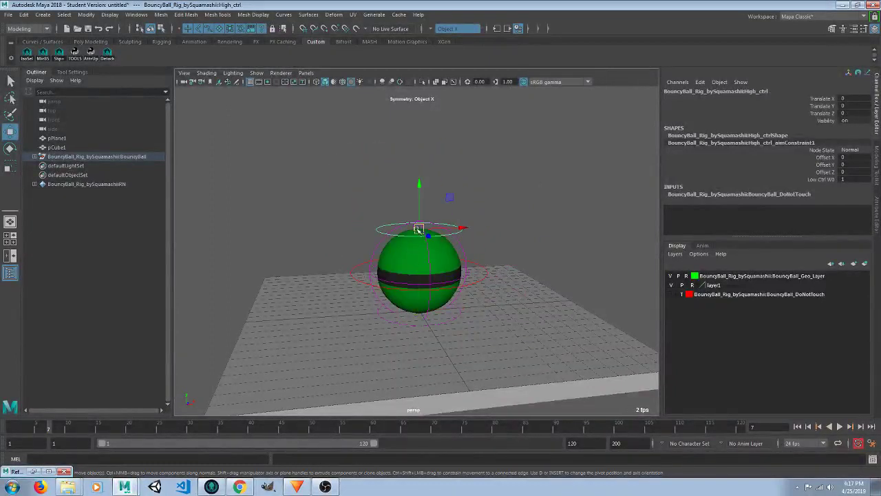
drag(419, 228, 505, 131)
click(417, 311)
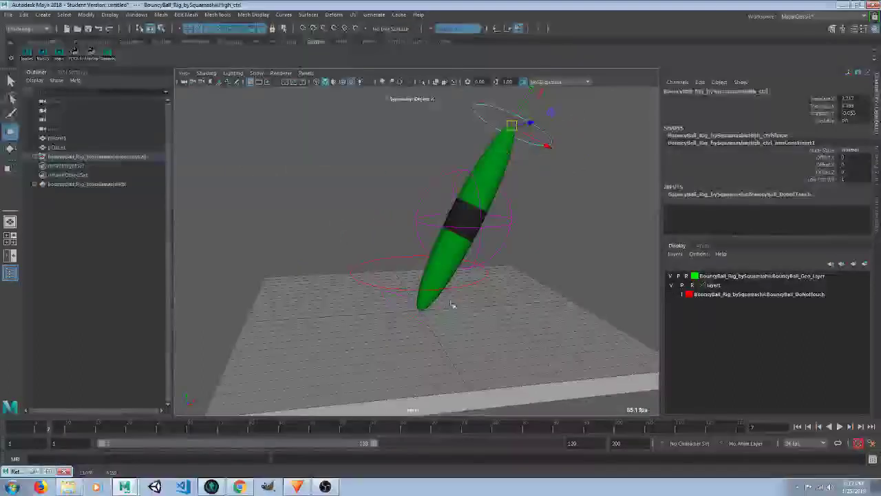
drag(419, 312, 469, 198)
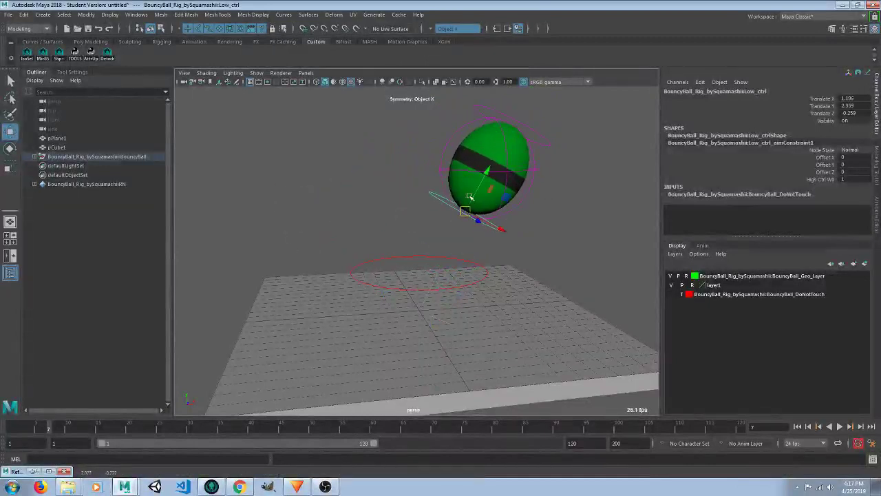
- Spin the deformed ball around its Z axis using Rotate_ctrl
click(532, 168)
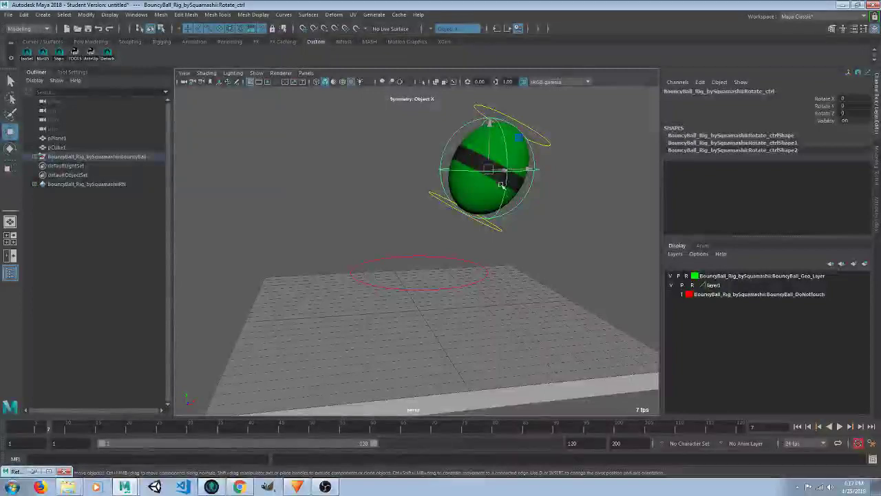
key(e)
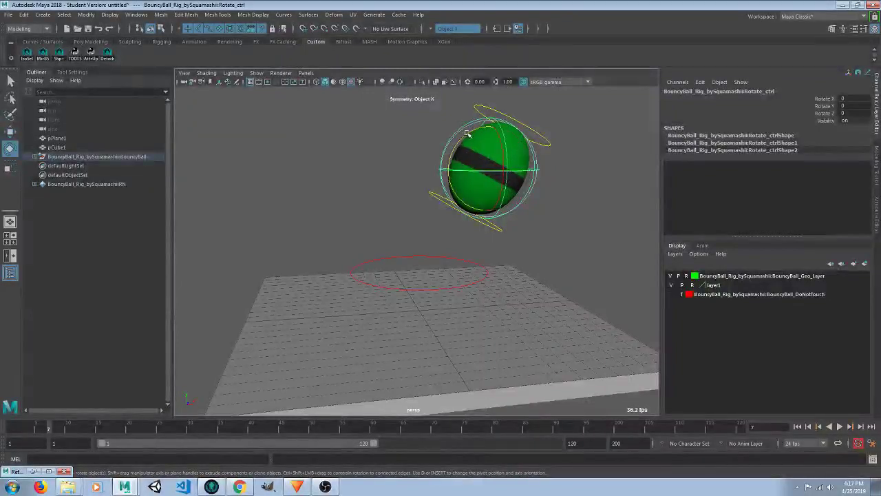
drag(467, 133, 507, 178)
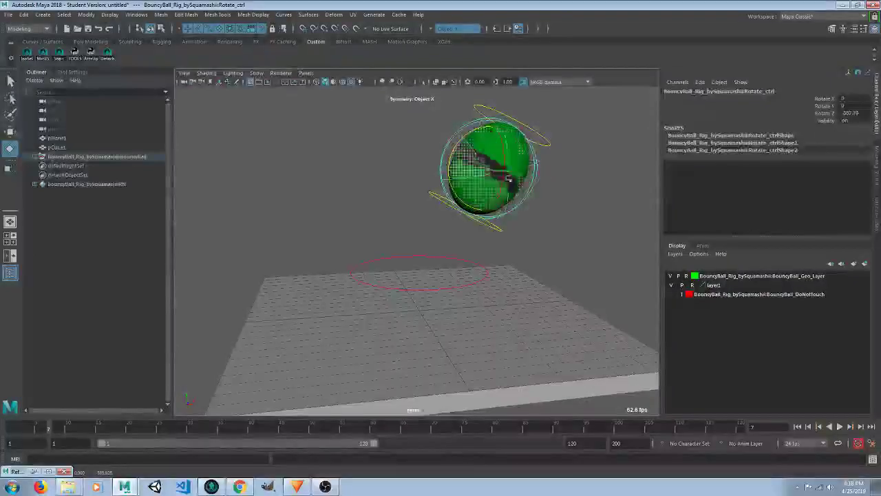
- Undo the test rotation and the moves of Low_ctrl and High_ctrl
key(ctrl+z)
key(ctrl+z)
key(ctrl+z)
key(ctrl+z)
key(ctrl+z)
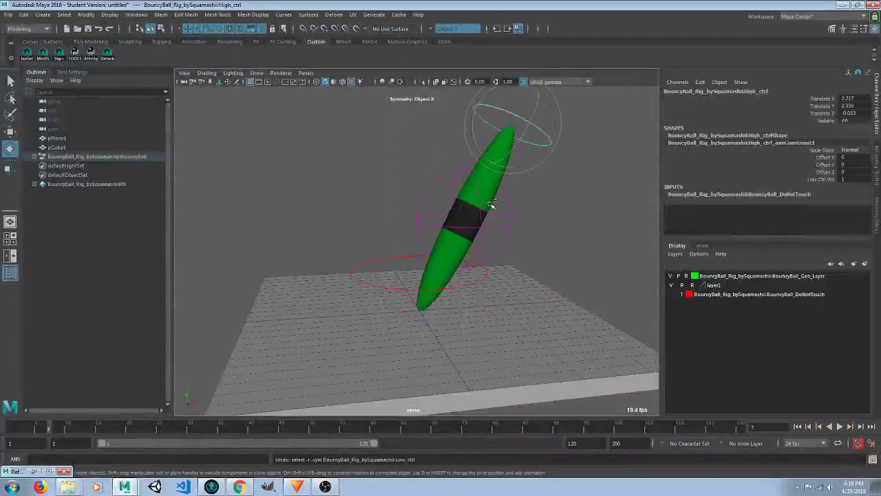
key(ctrl+z)
key(ctrl+z)
key(ctrl+z)
key(ctrl+z)
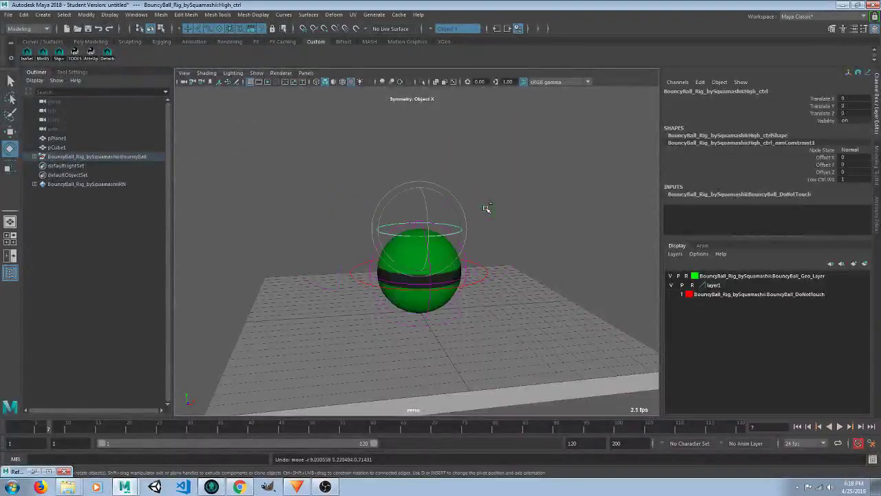
- At frame 1, move the ball's Transform_ctrl to about -3.08 in X and key it
click(487, 276)
key(w)
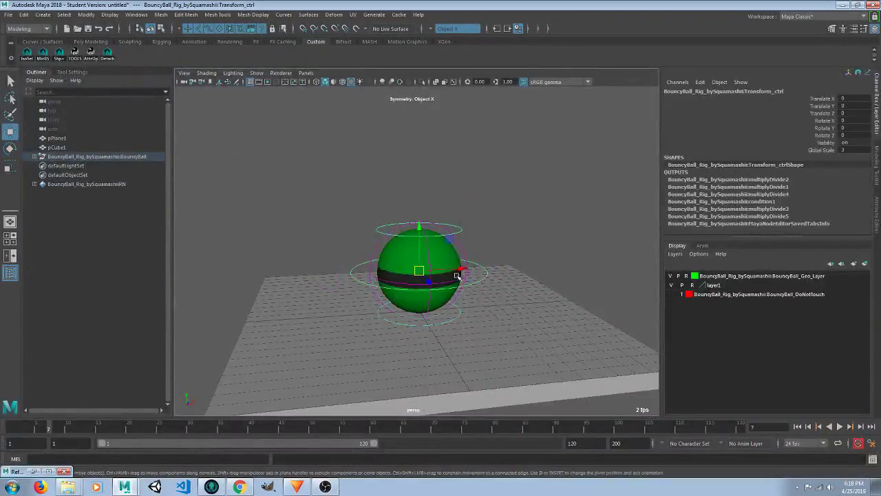
drag(463, 268, 365, 273)
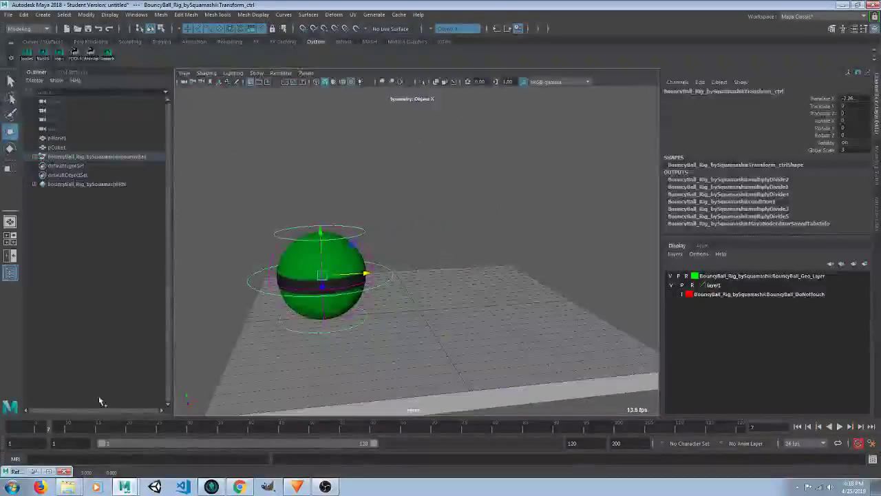
drag(48, 430, 6, 430)
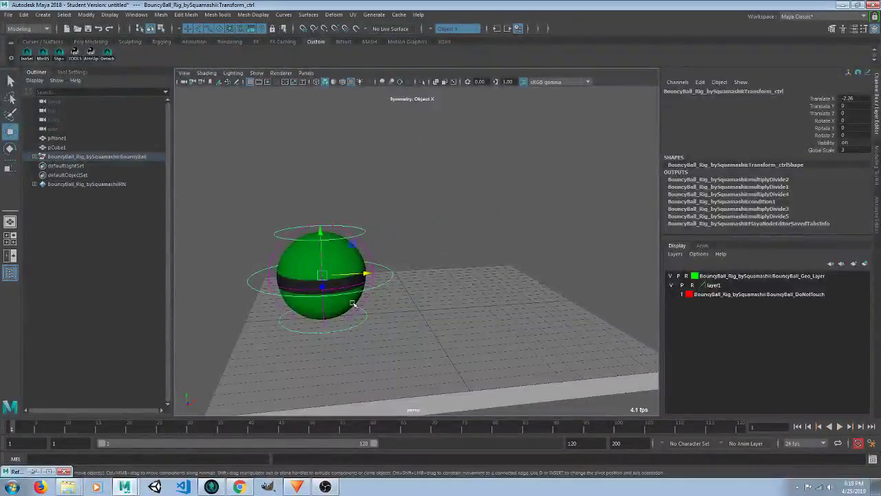
drag(365, 274, 333, 284)
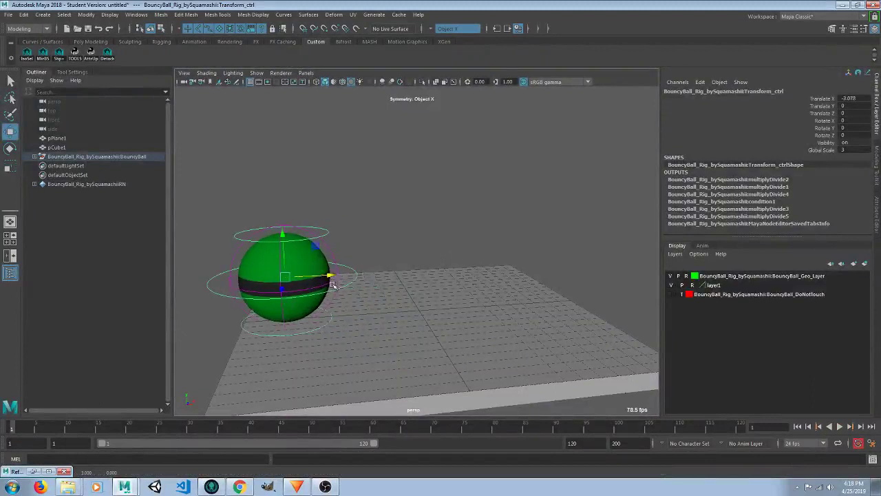
key(alt+v)
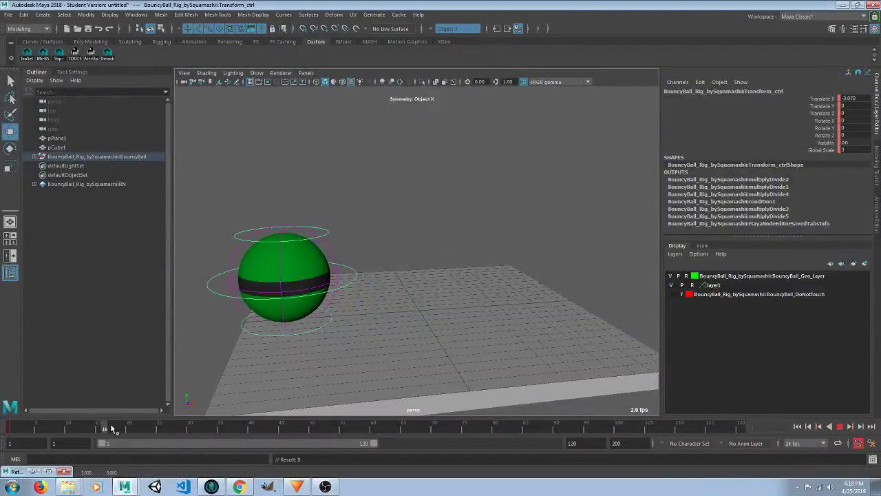
- At frame 20, move Transform_ctrl across the floor to about 2.93 in X, key it, and preview the motion
key(alt+v)
drag(324, 279, 574, 278)
key(s)
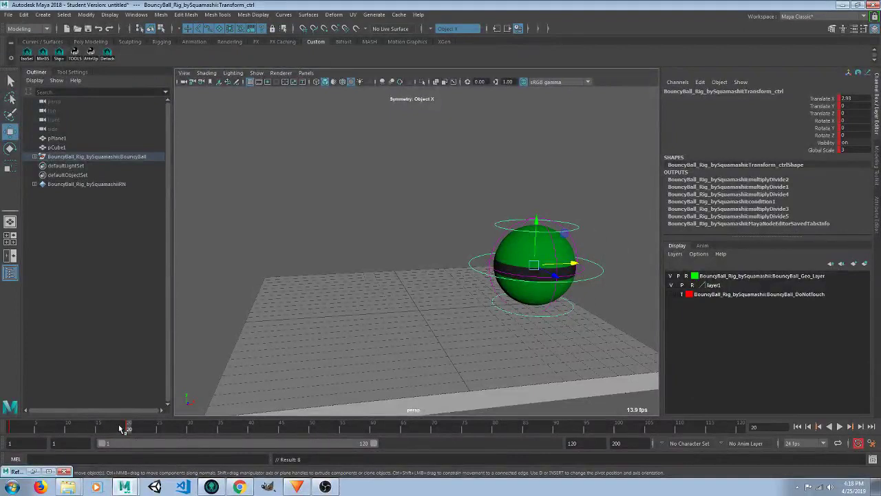
mouse_move(128, 430)
mouse_down()
mouse_move(104, 429)
mouse_move(129, 428)
mouse_up()
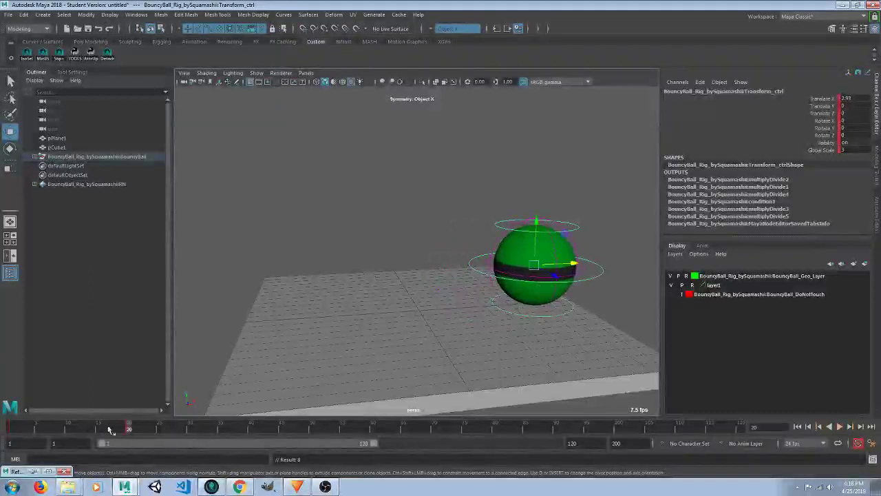
key(alt+v)
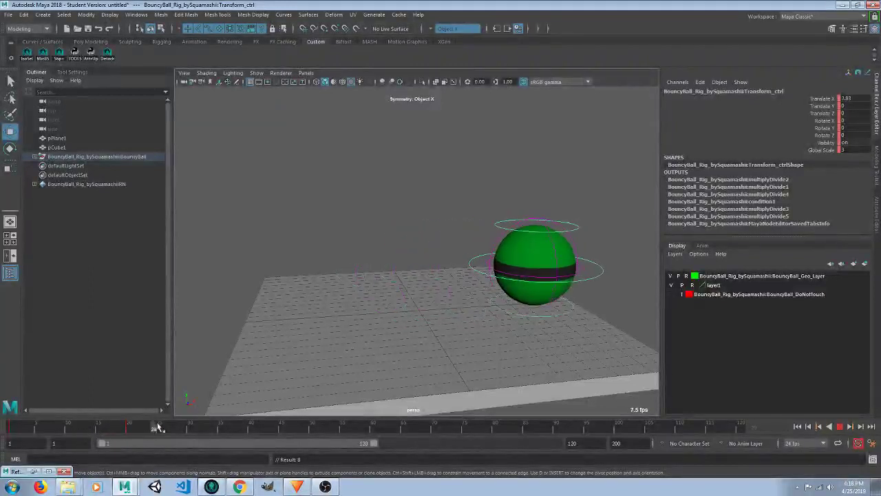
click(128, 429)
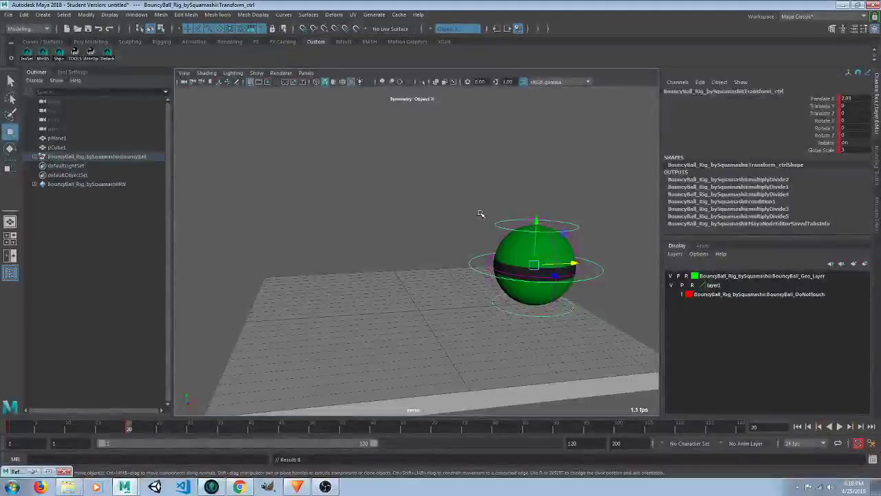
- At frame 1, select all of the ball rig's controls, key them together, and scrub the timeline to check the motion
click(9, 428)
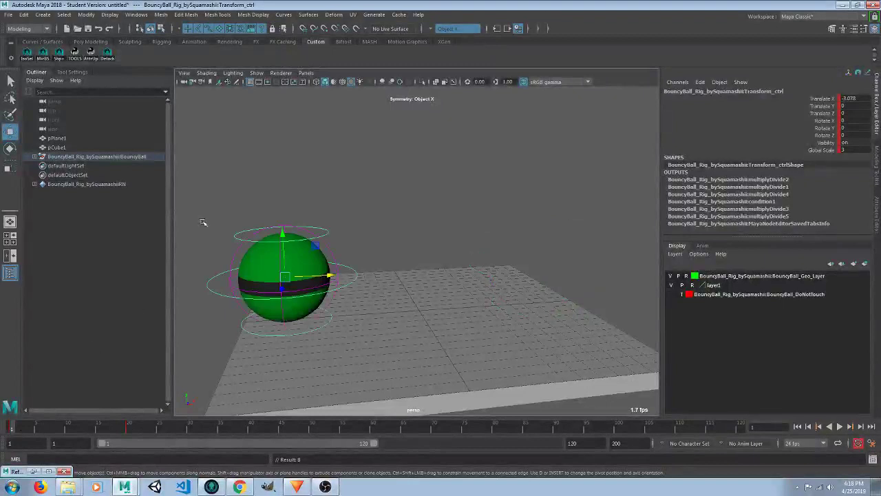
drag(234, 255, 238, 257)
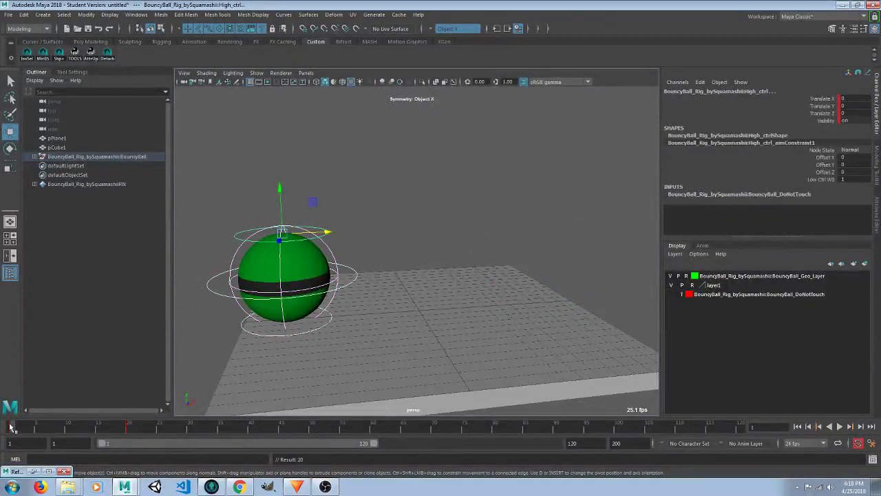
key(alt+v)
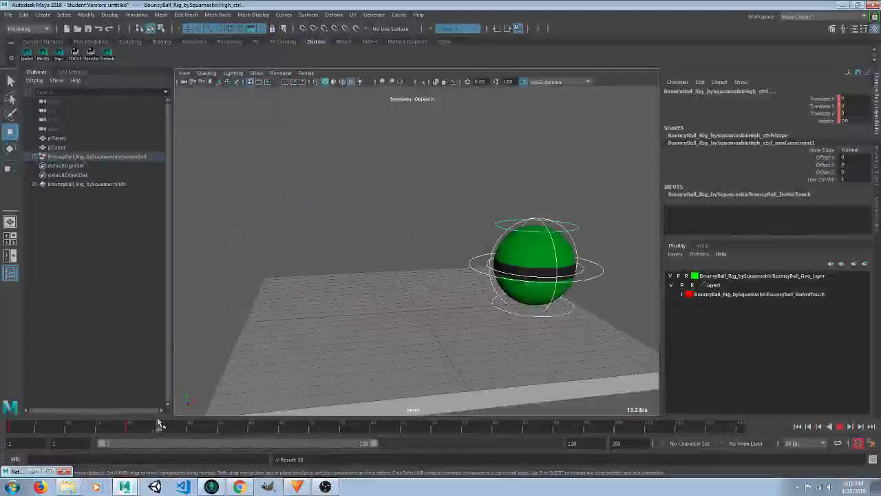
- At frame 10, raise Transform_ctrl to about 1.53 in Y, key it, and preview the arc
click(67, 427)
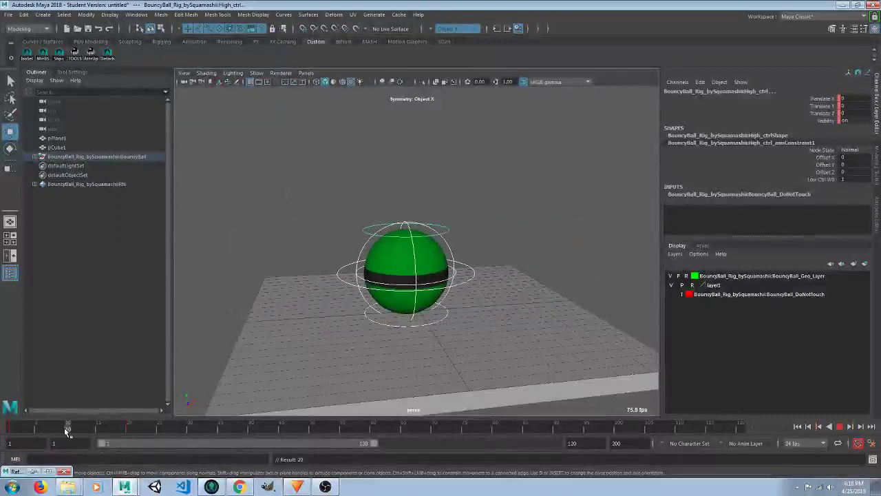
click(466, 267)
drag(406, 274, 409, 214)
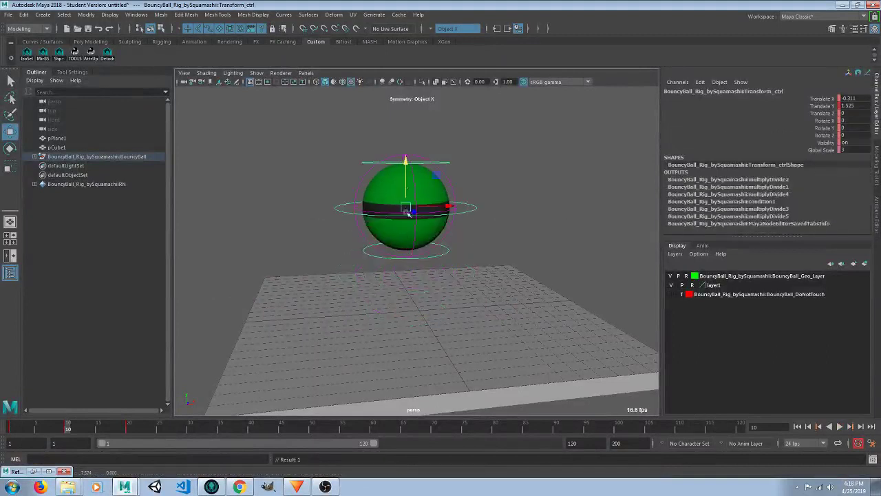
key(alt+v)
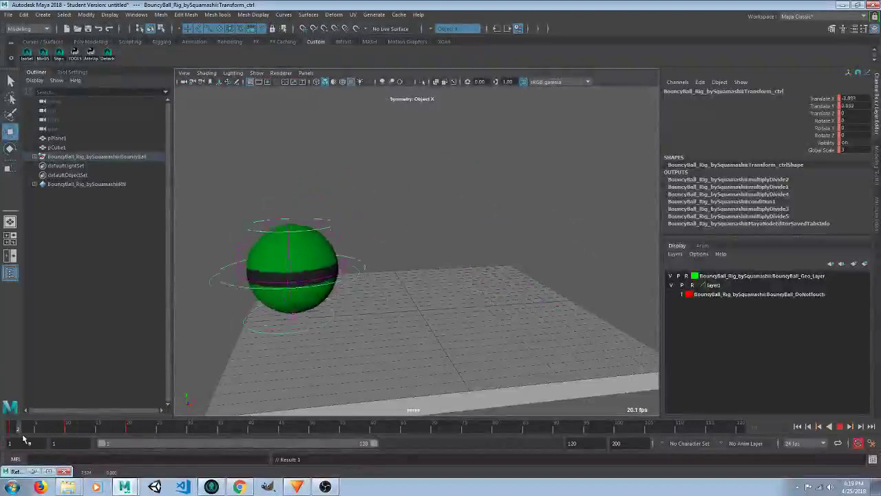
- Delete the Transform_ctrl key at frame 10 and return to frame 1
click(68, 429)
right_click(69, 429)
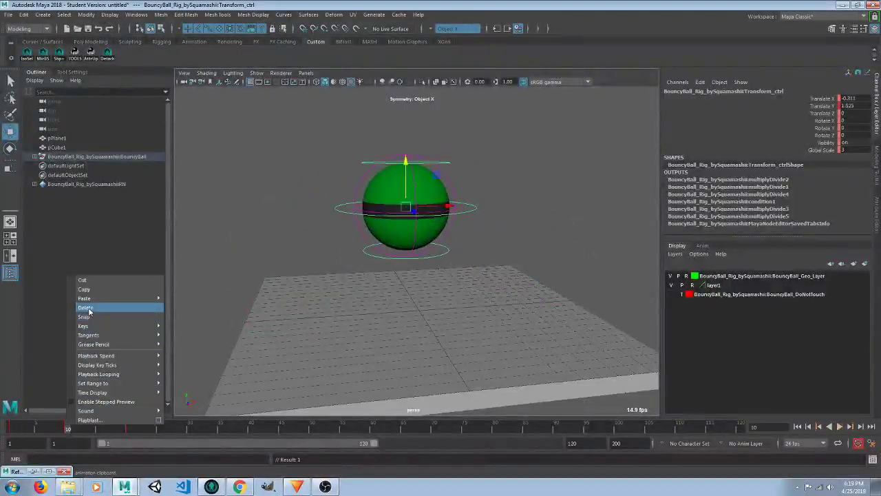
click(90, 305)
key(alt+shift+v)
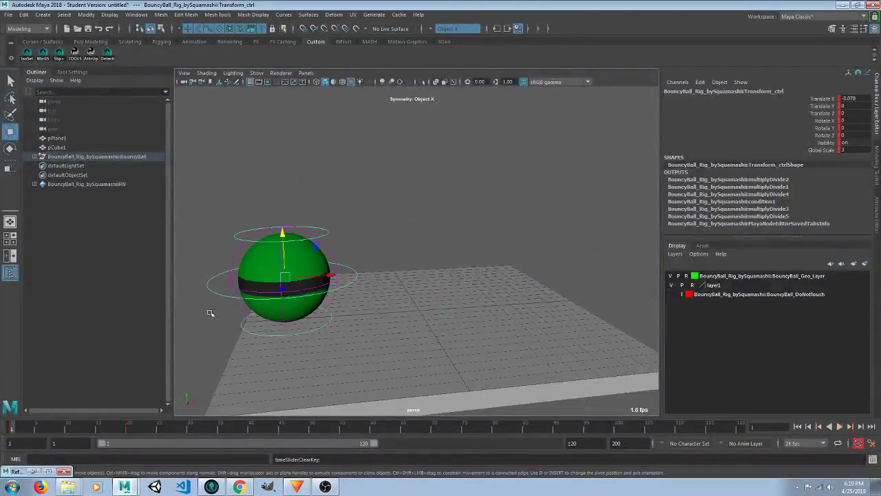
- Key Rotate_ctrl at frame 1, rotate it to about -358.5 in Z at frame 20, key it, and preview the roll
click(331, 250)
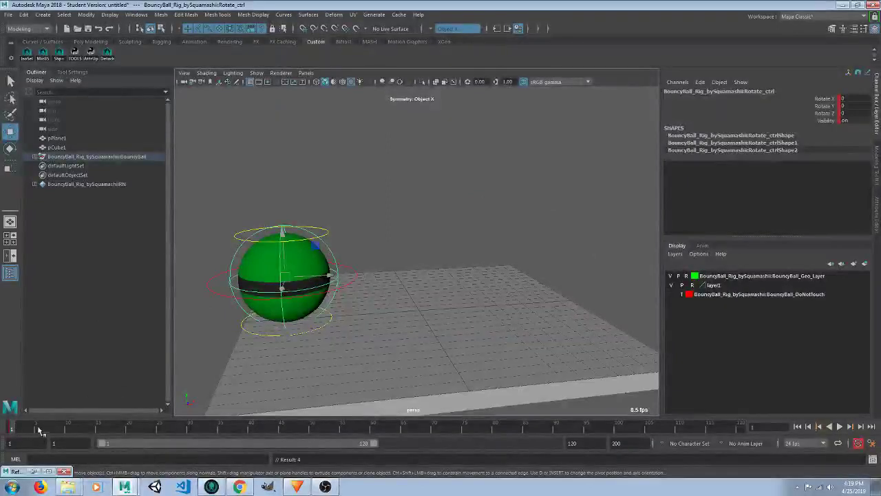
drag(11, 427, 130, 432)
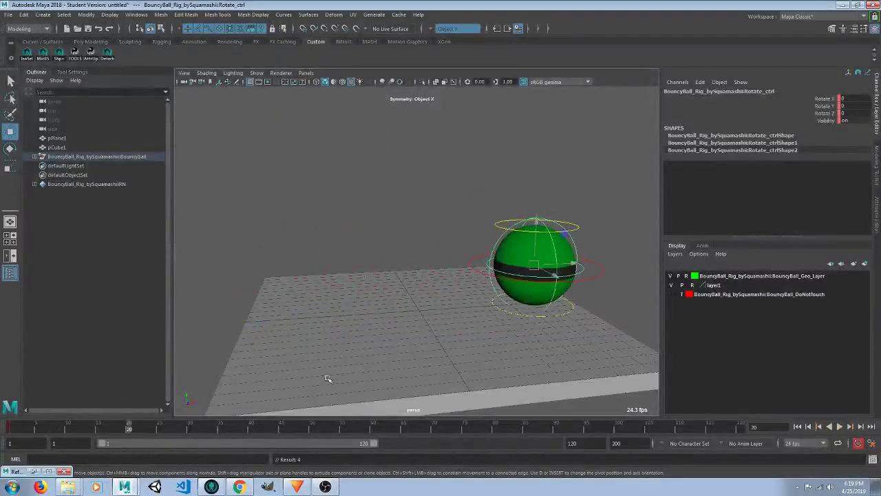
key(e)
drag(505, 238, 487, 234)
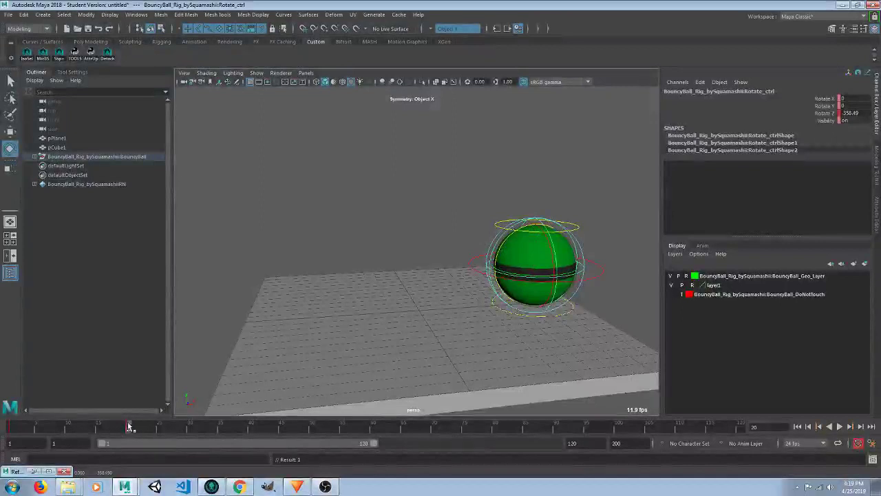
mouse_move(129, 426)
mouse_down()
mouse_move(19, 448)
mouse_move(79, 466)
mouse_move(88, 460)
mouse_up()
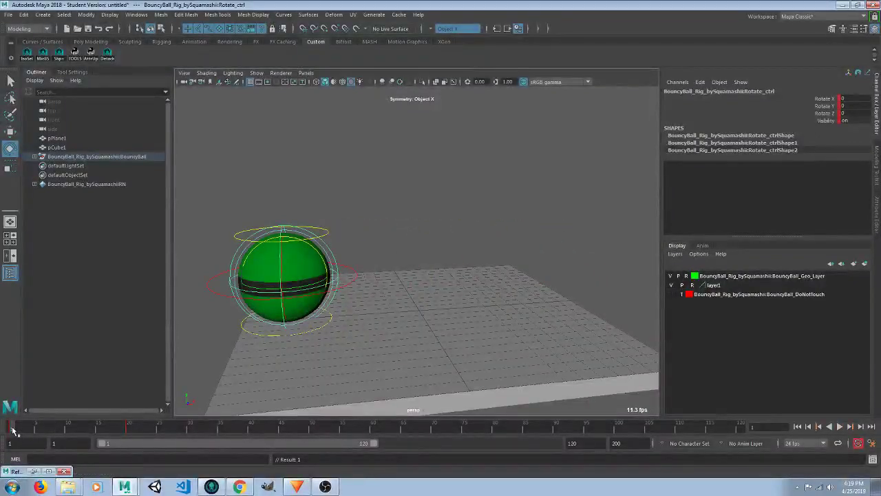
mouse_move(12, 428)
mouse_down()
mouse_move(117, 427)
mouse_move(23, 435)
mouse_up()
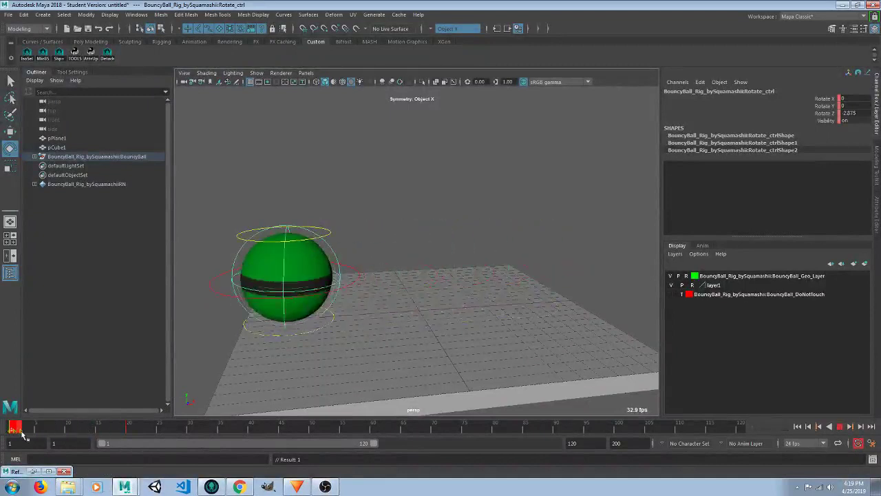
- At frame 2, stretch the ball by raising High_ctrl to about 1.07 in Y, and move Low_ctrl to about 0.51, 1.78, -0.28
click(320, 237)
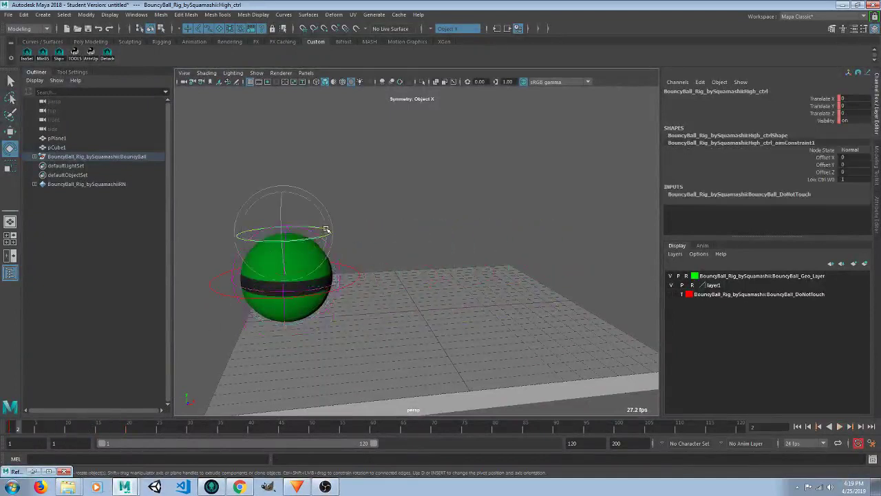
key(w)
drag(281, 186, 327, 135)
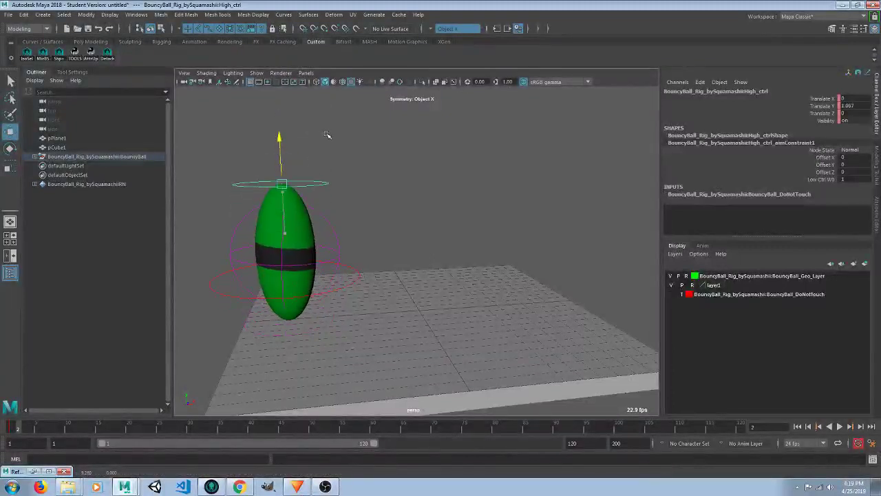
click(289, 323)
drag(289, 323, 309, 240)
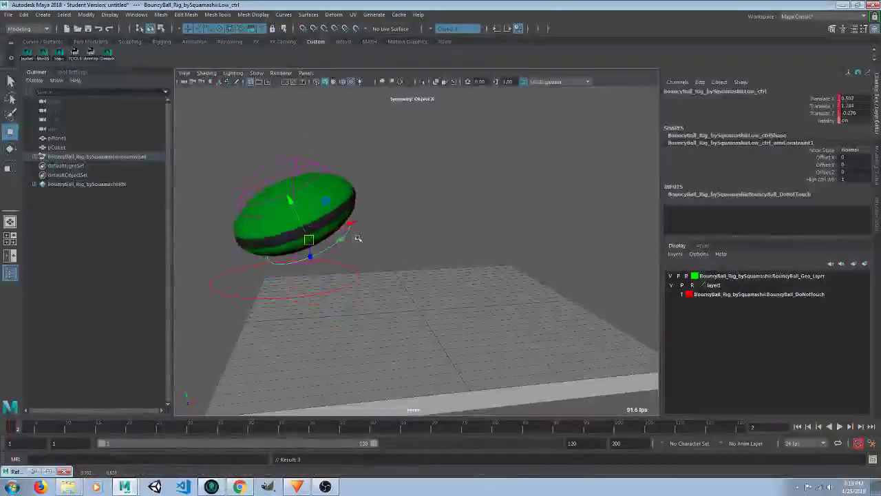
click(325, 487)
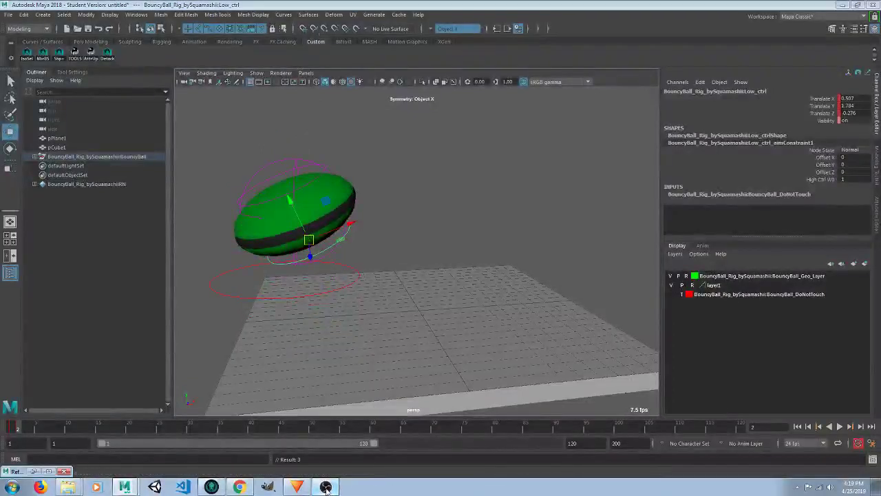